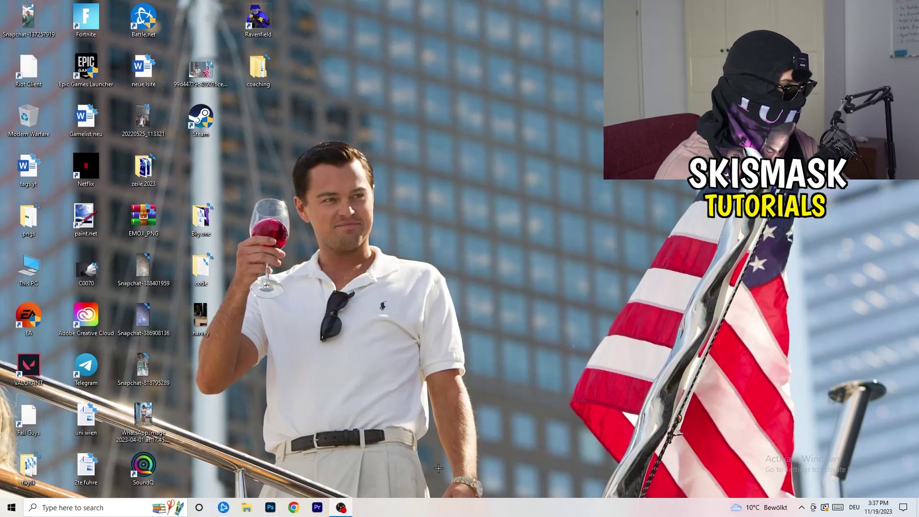
Open Task Manager and check the End task option for the Antimalware Service Executable background process.
right_click(451, 509)
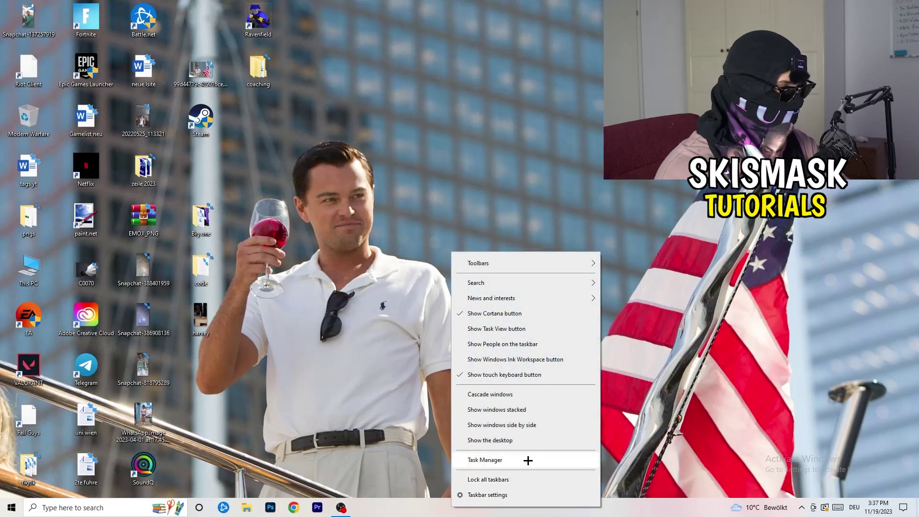
click(488, 458)
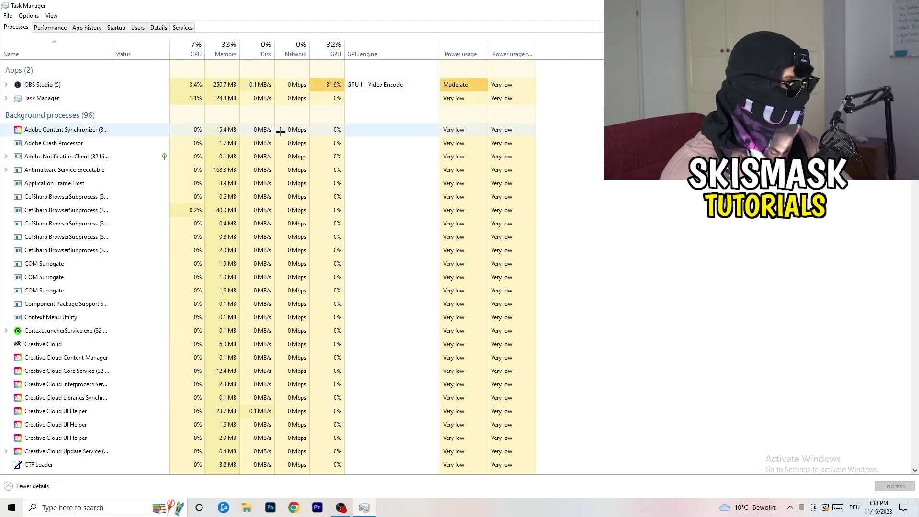
right_click(216, 171)
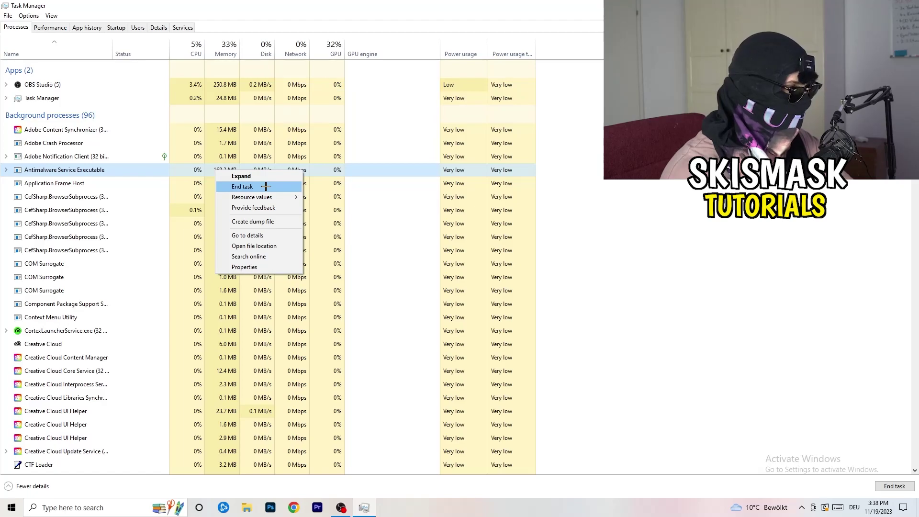
key(Escape)
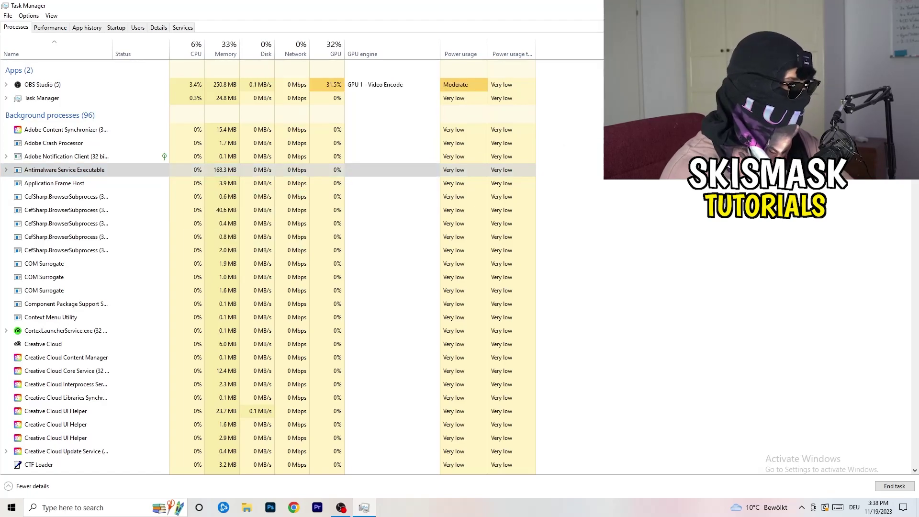
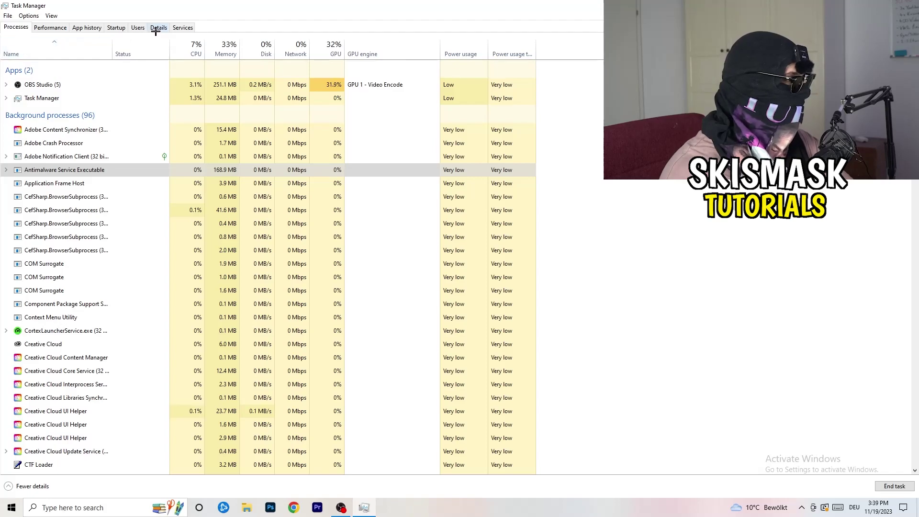
Review the startup apps and check the enable or disable options for Dropbox, EA and File Association Helper.
click(116, 27)
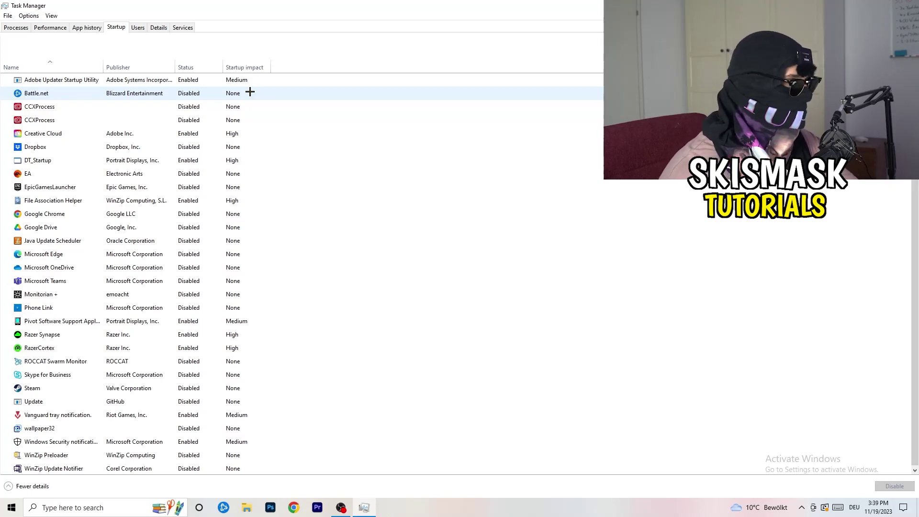
right_click(190, 146)
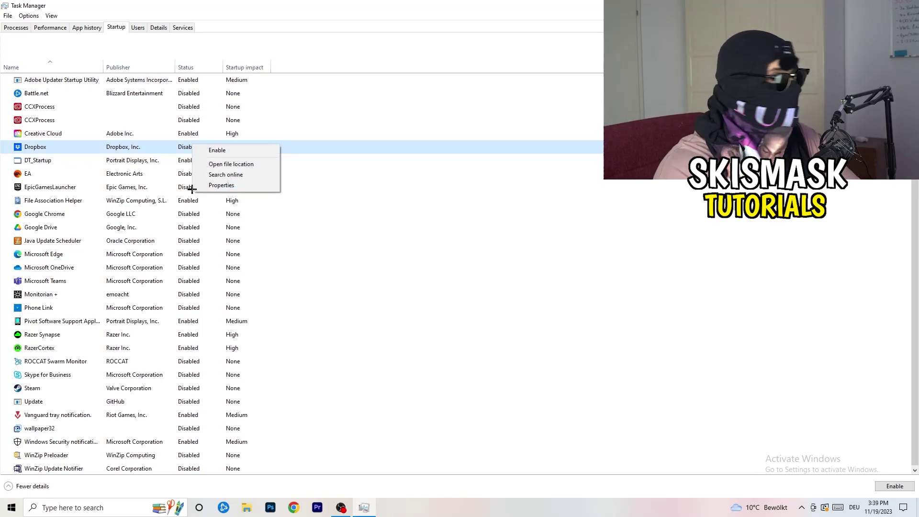
right_click(92, 176)
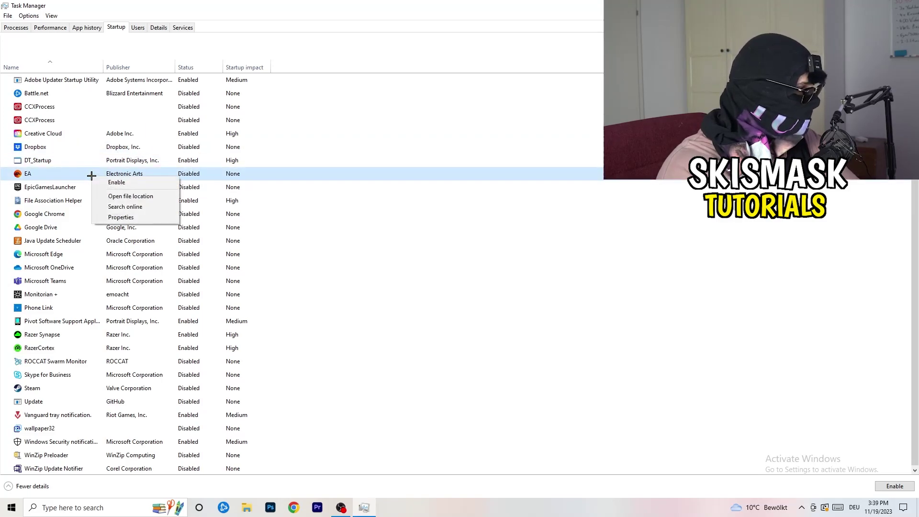
click(641, 251)
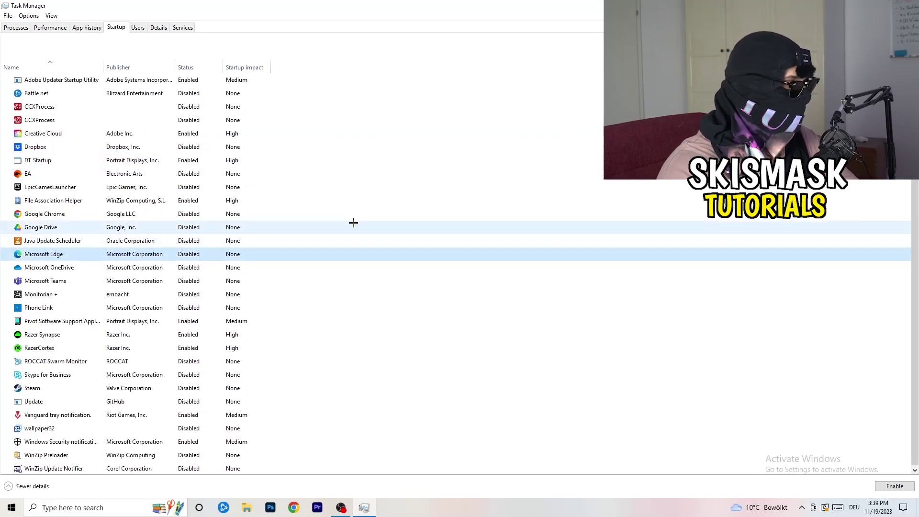
right_click(190, 204)
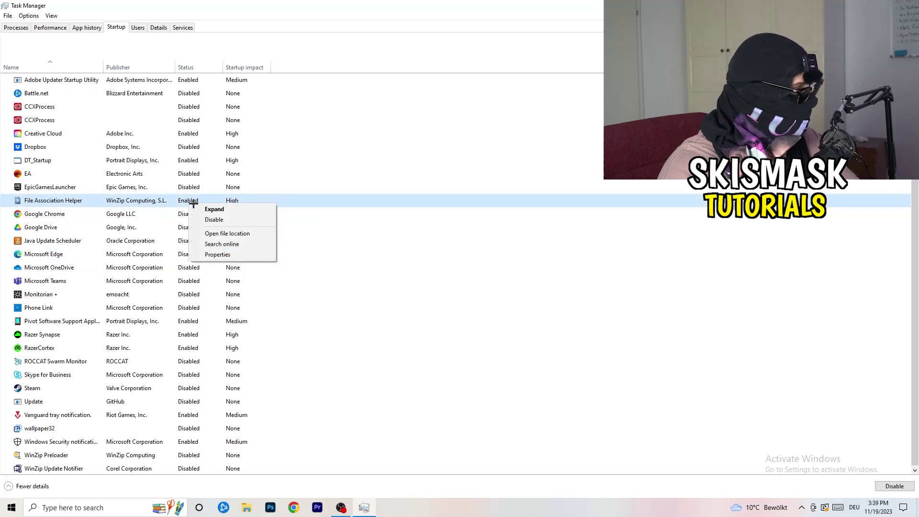
click(412, 240)
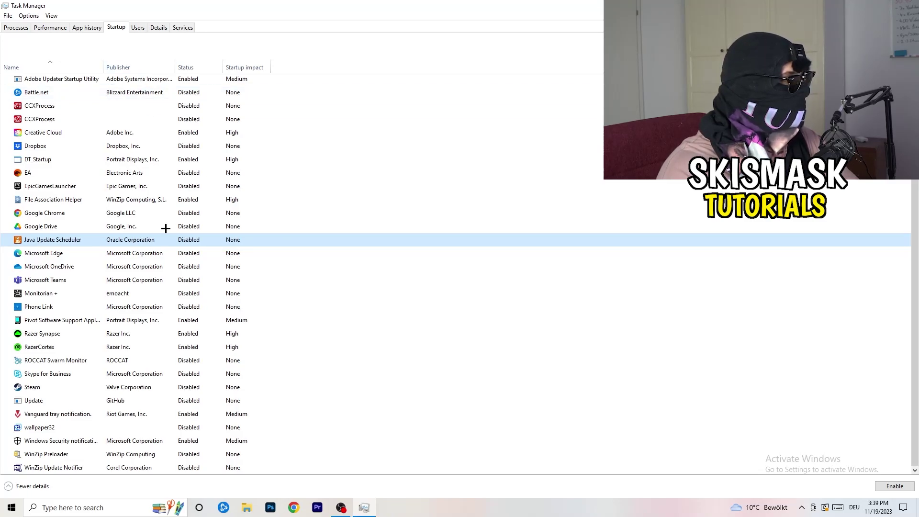
Look at the performance overview and check the priority levels offered for the Dropbox crash handler in the detailed process list.
click(52, 28)
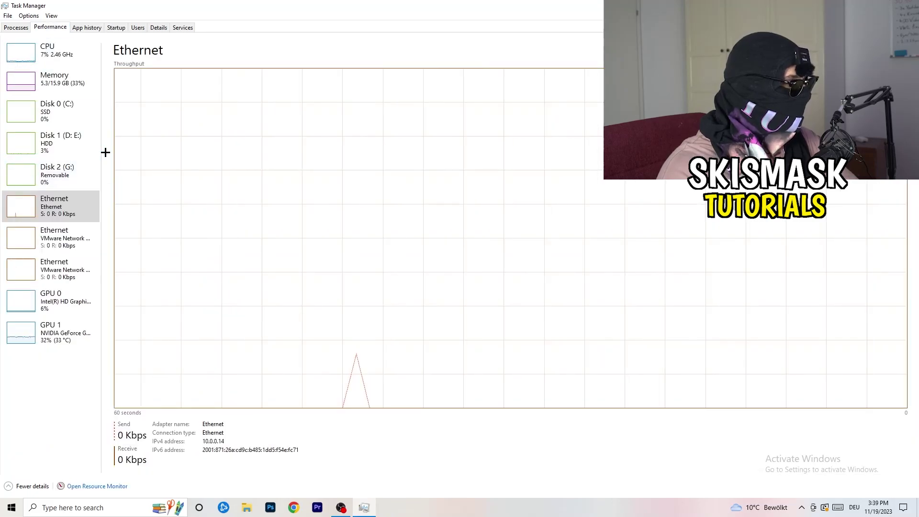
click(157, 28)
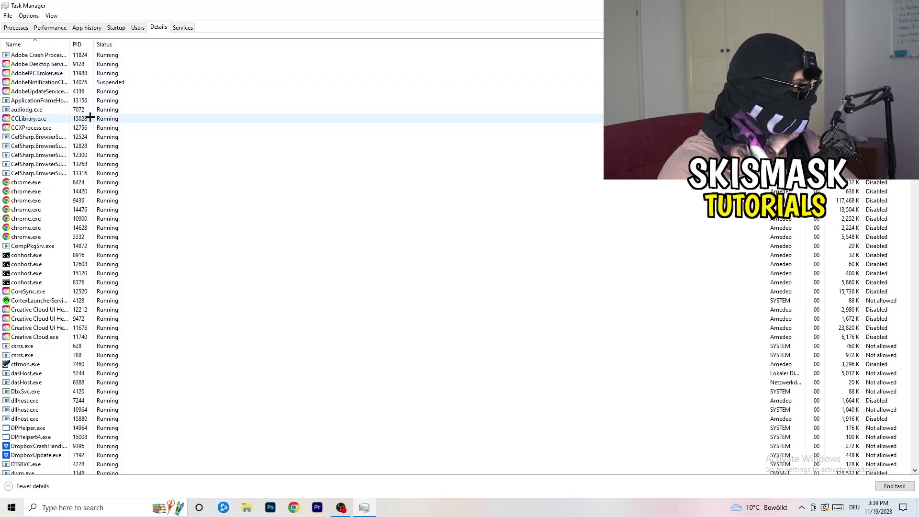
scroll(120, 242, down, 6)
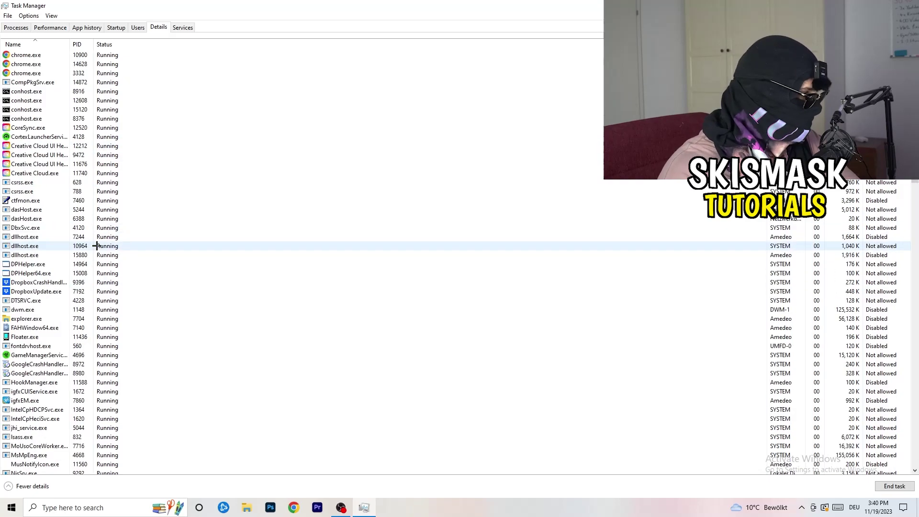
right_click(39, 283)
right_click(76, 282)
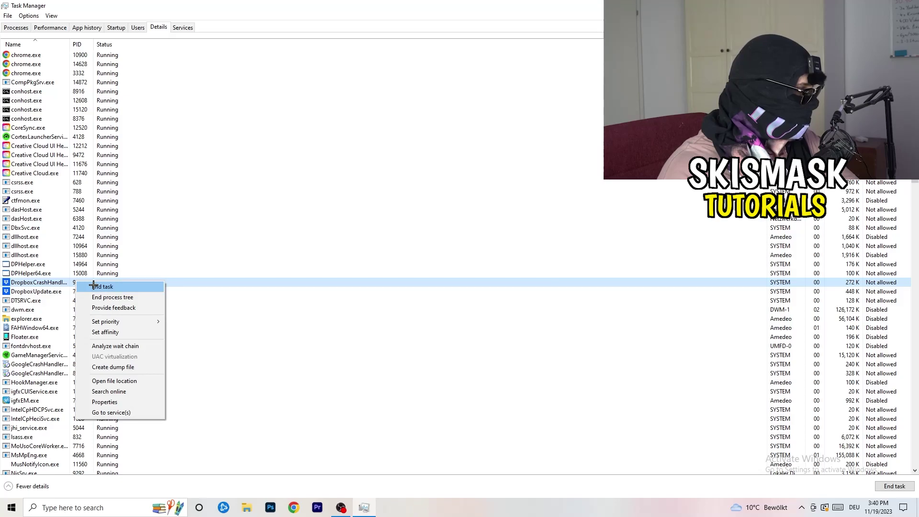
click(69, 282)
mouse_move(113, 324)
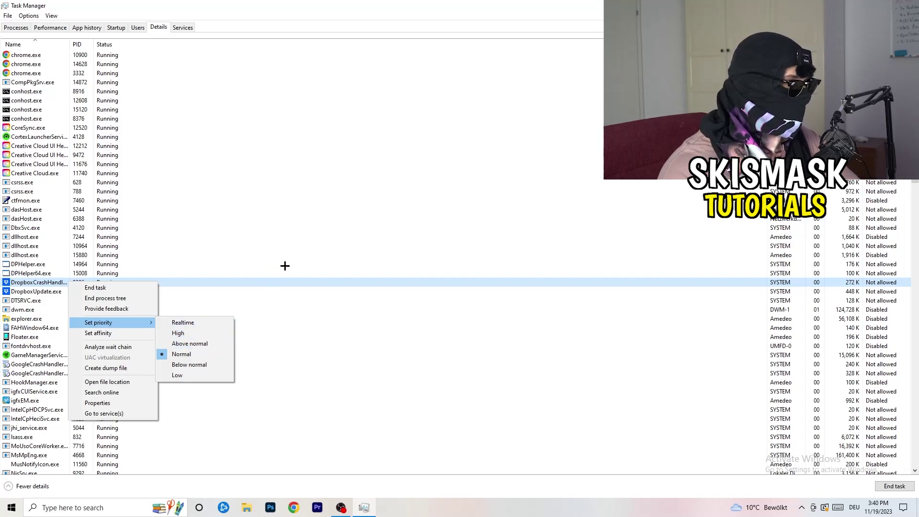
click(454, 3)
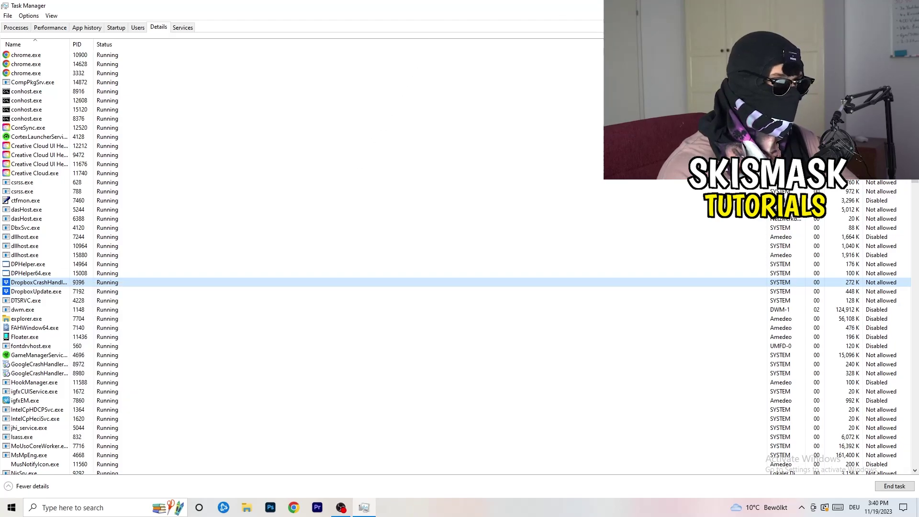
Close Task Manager and open the Display page of the system settings in Windows Settings.
key(alt+F4)
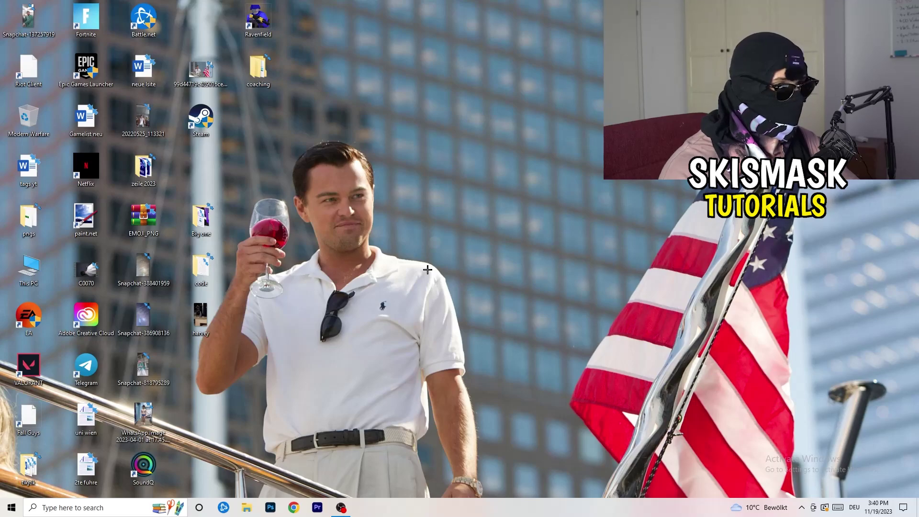
key(super)
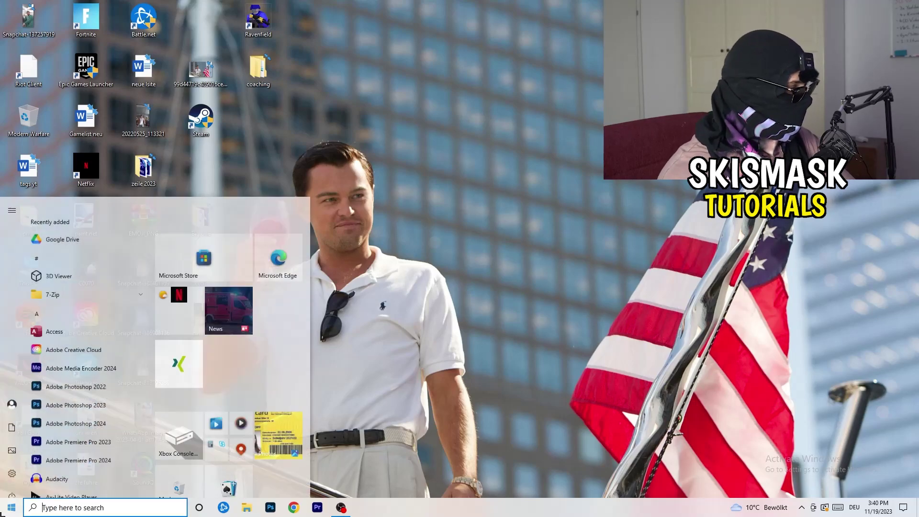
text(sett)
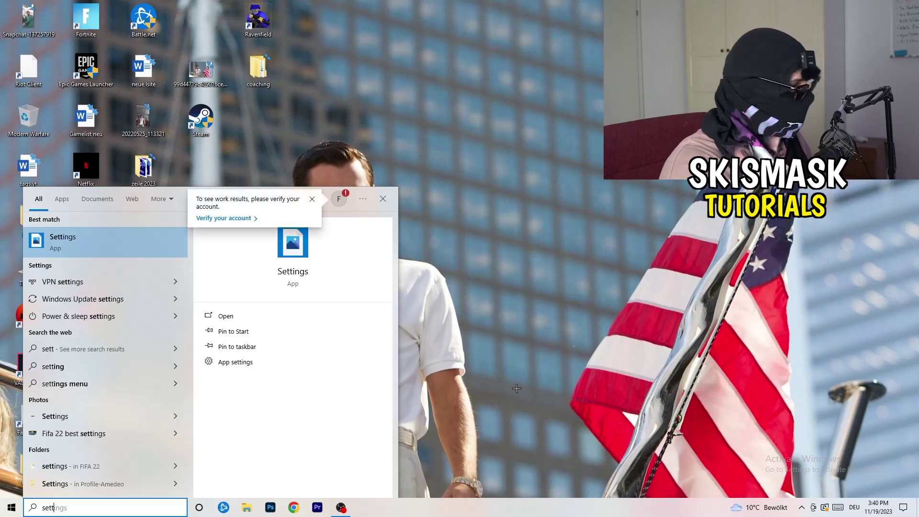
key(Return)
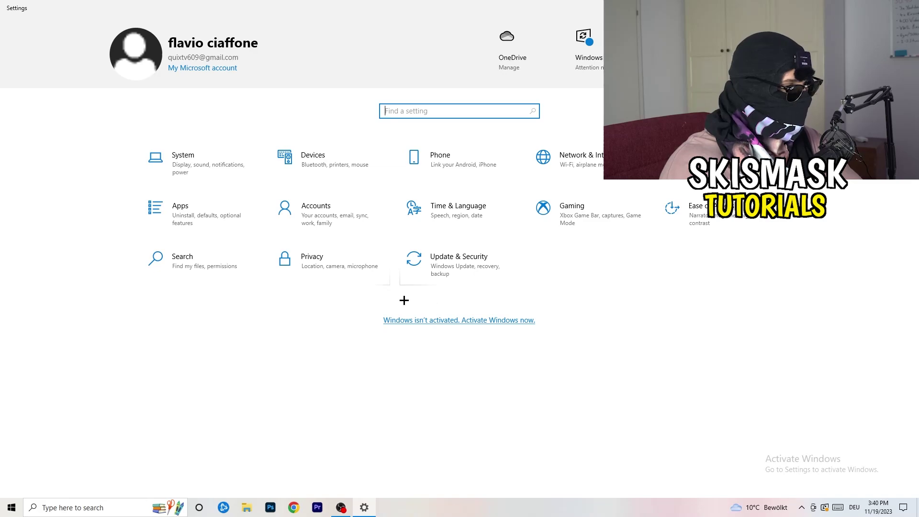
click(208, 170)
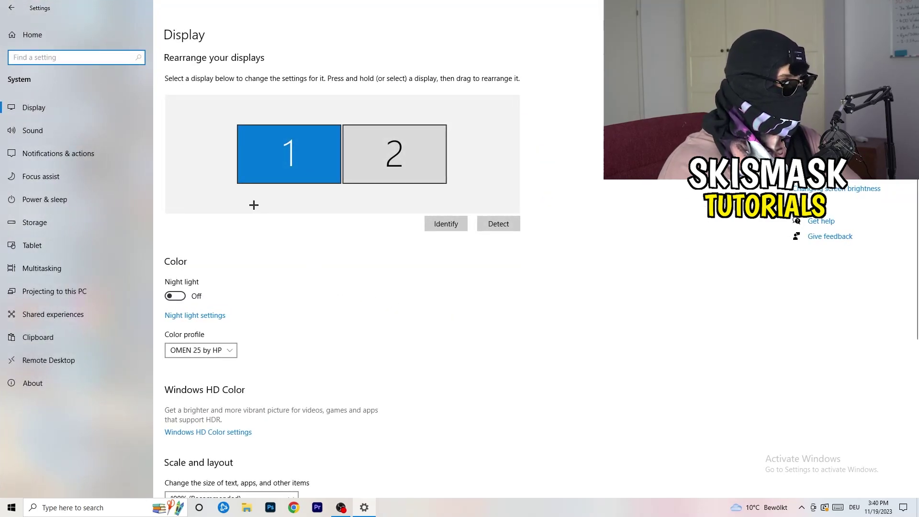
Examine the scaling choices for text and apps and the display resolution choices of display 1.
click(220, 33)
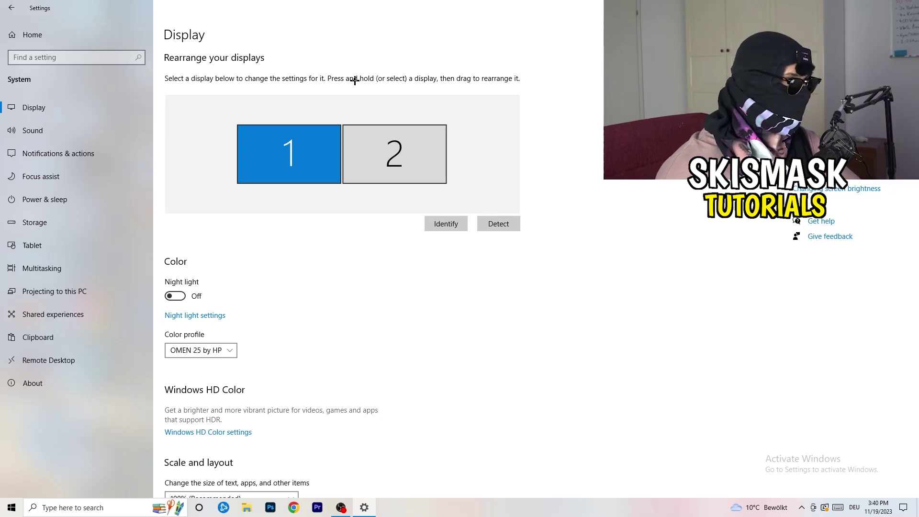
click(454, 218)
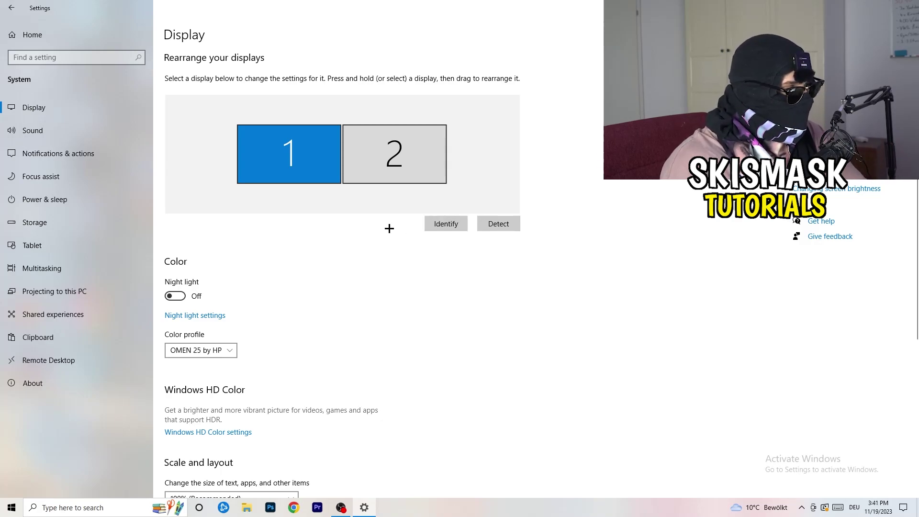
scroll(326, 262, down, 4)
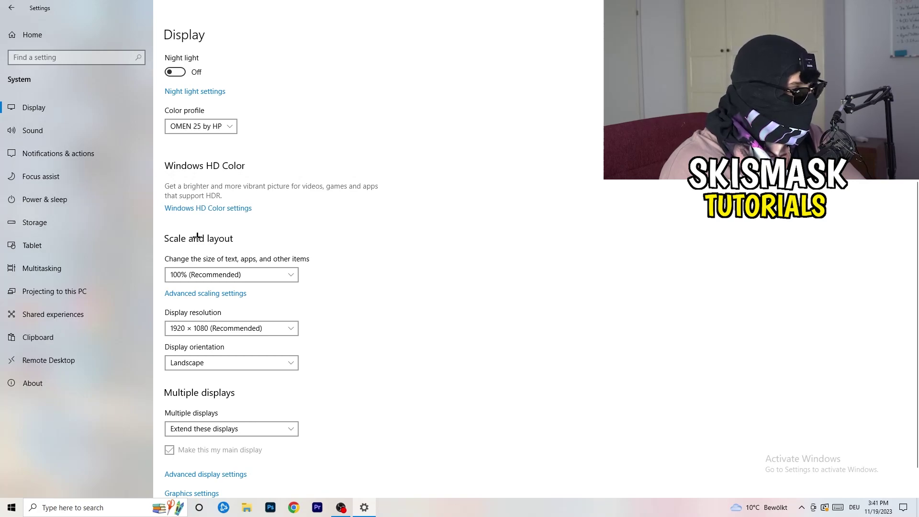
click(283, 270)
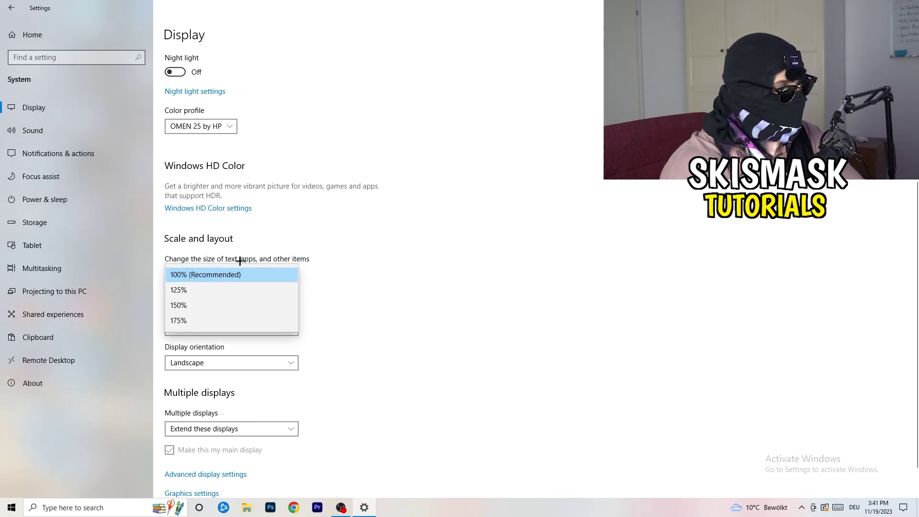
click(325, 261)
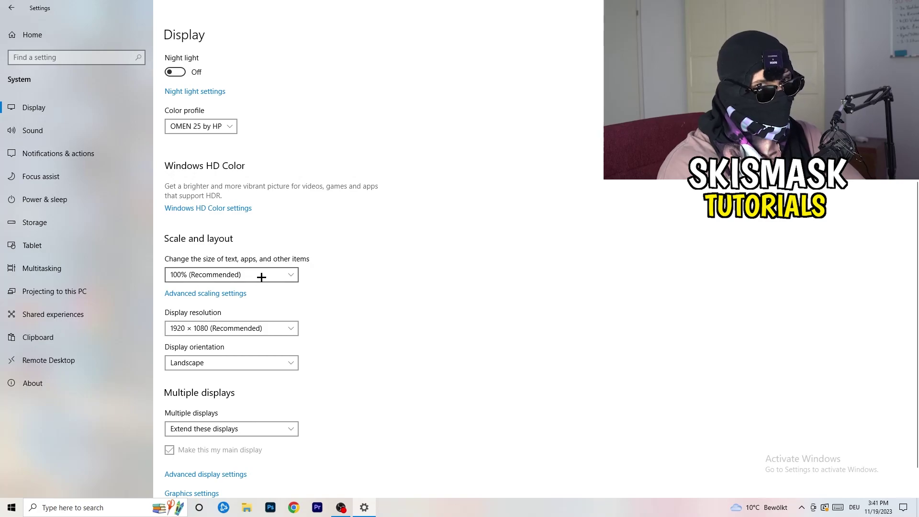
scroll(256, 281, down, 2)
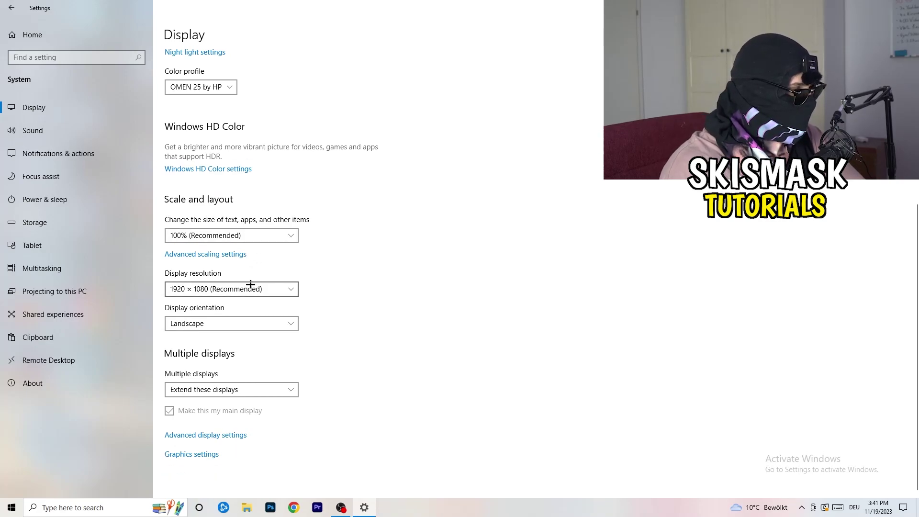
key(space)
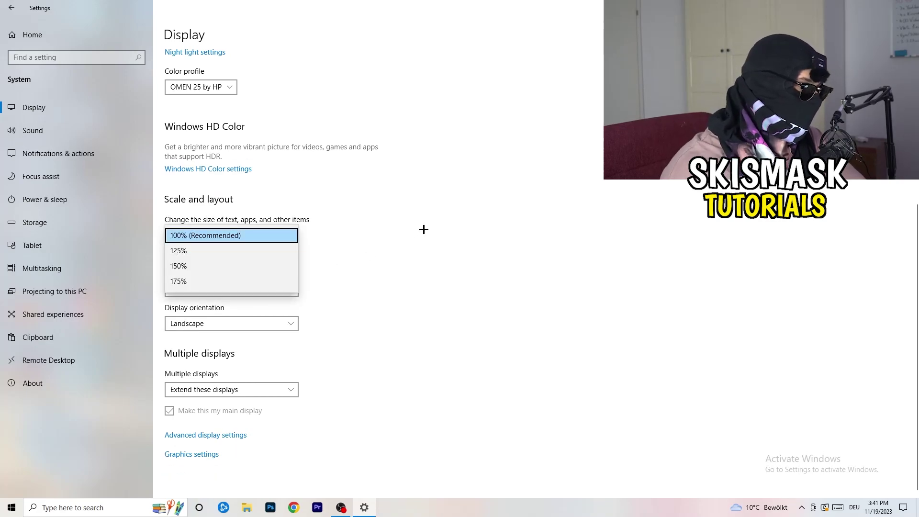
key(Escape)
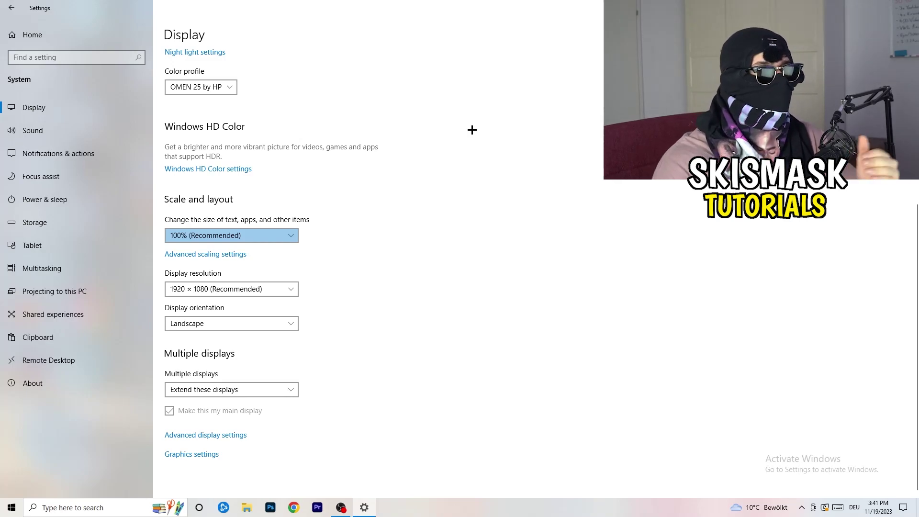
click(269, 288)
click(331, 271)
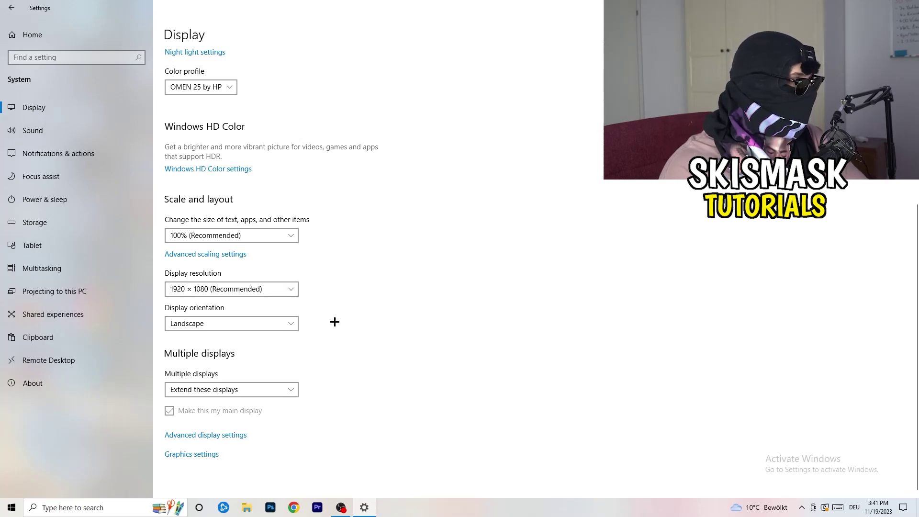
Open the Storage Sense configuration, check the run frequency choices, and disable deleting temporary files that apps aren't using.
click(67, 214)
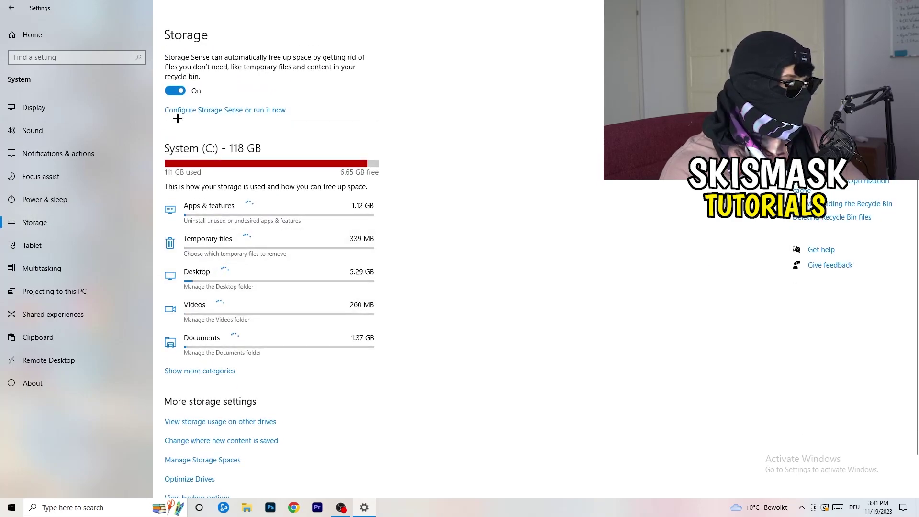
click(202, 111)
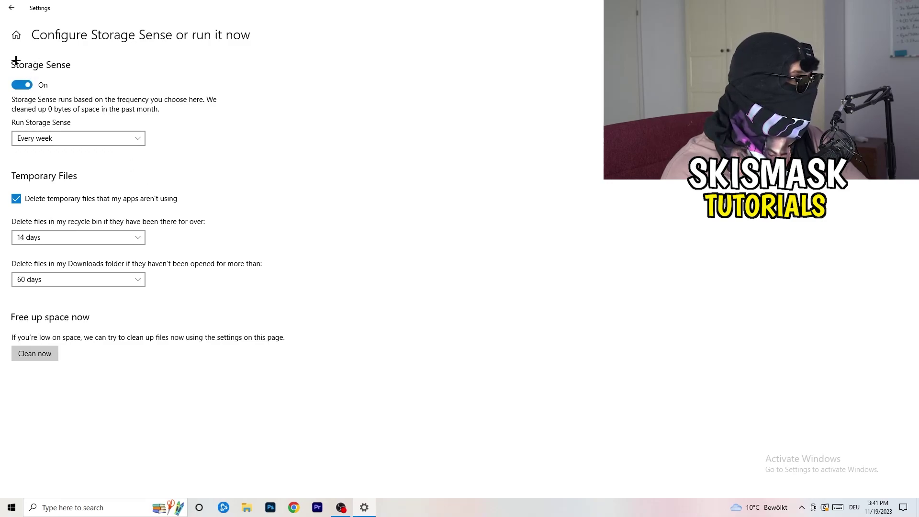
click(72, 138)
click(72, 137)
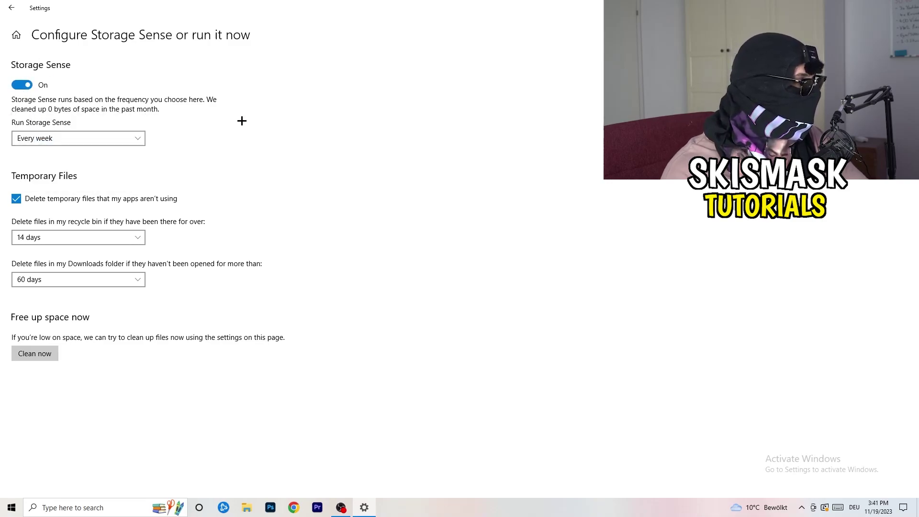
click(122, 200)
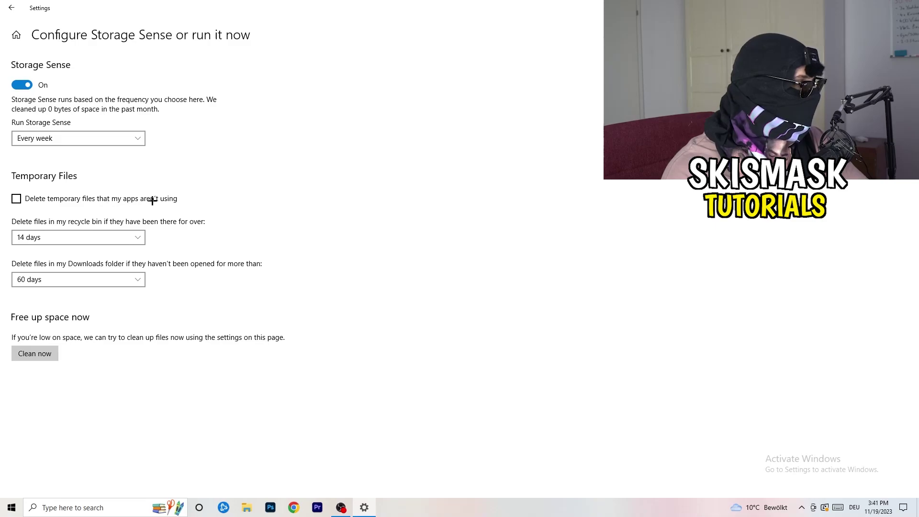
Check the recycle bin retention choices and the option to free up space now, and return to the Storage page.
click(55, 236)
click(56, 237)
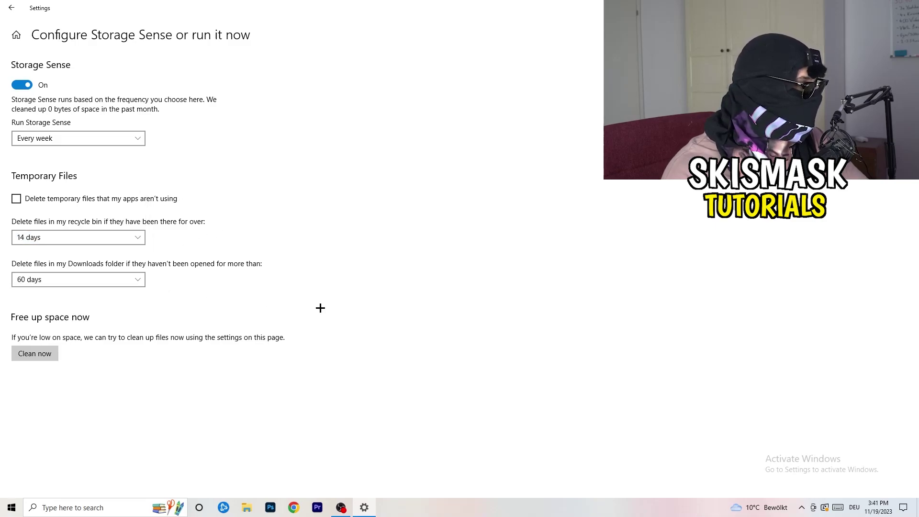
click(48, 354)
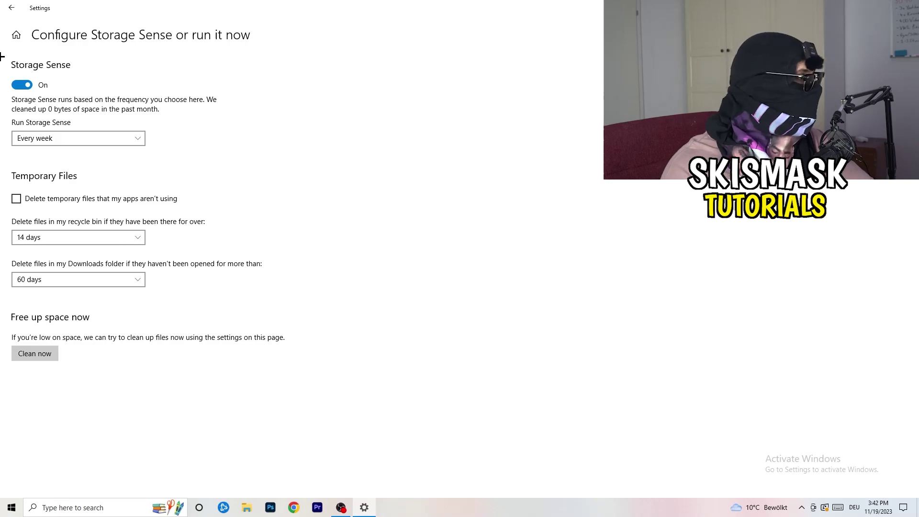
click(11, 8)
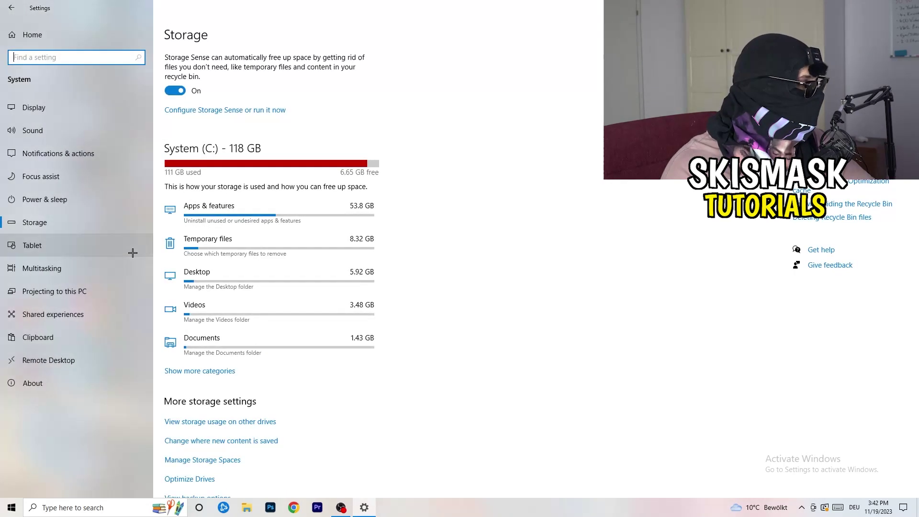
Review the preferred and additional power plans in the power options of Power & sleep, and close the open windows.
click(106, 204)
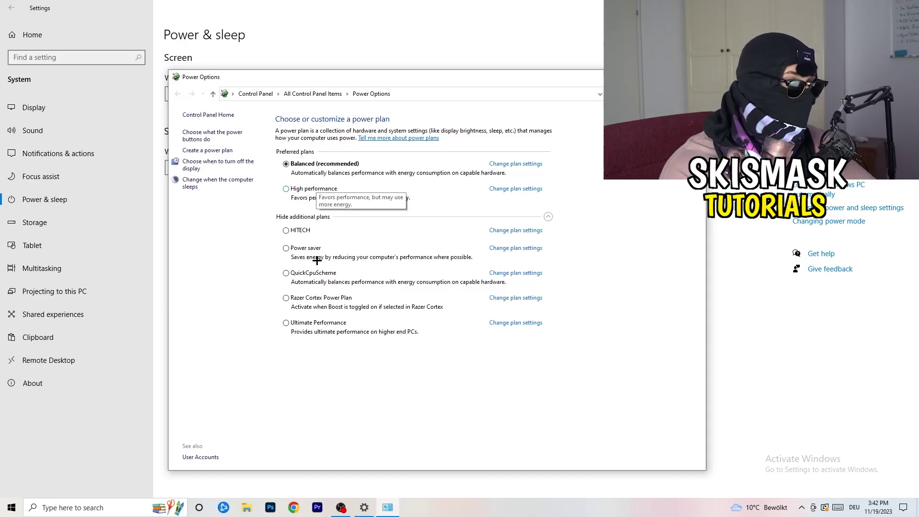
click(352, 218)
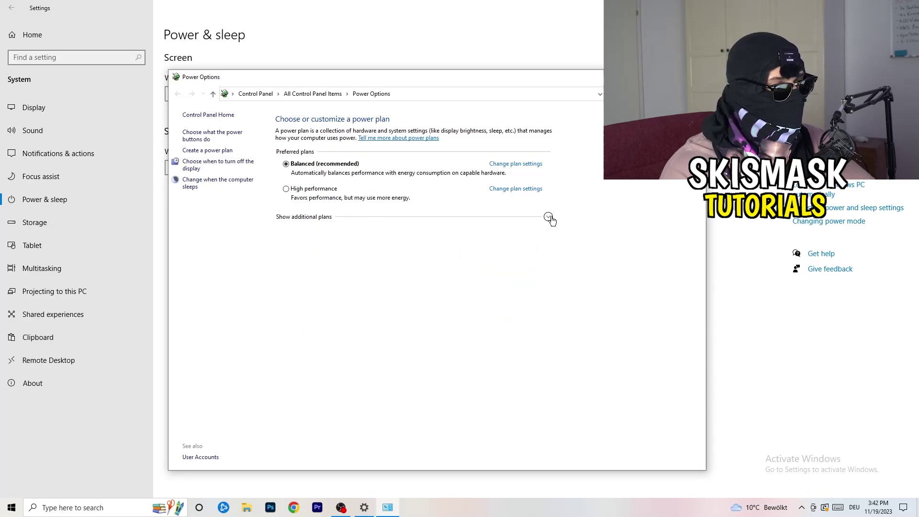
click(549, 217)
click(549, 216)
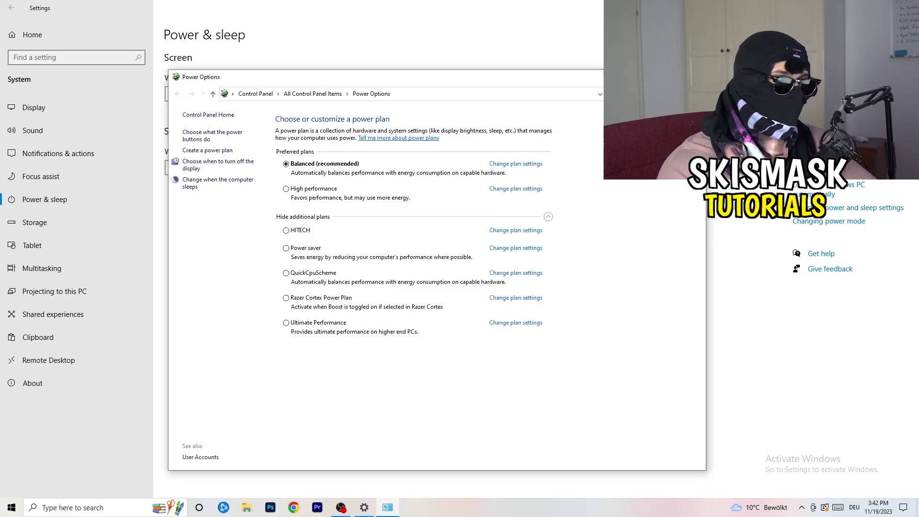
key(alt+F4)
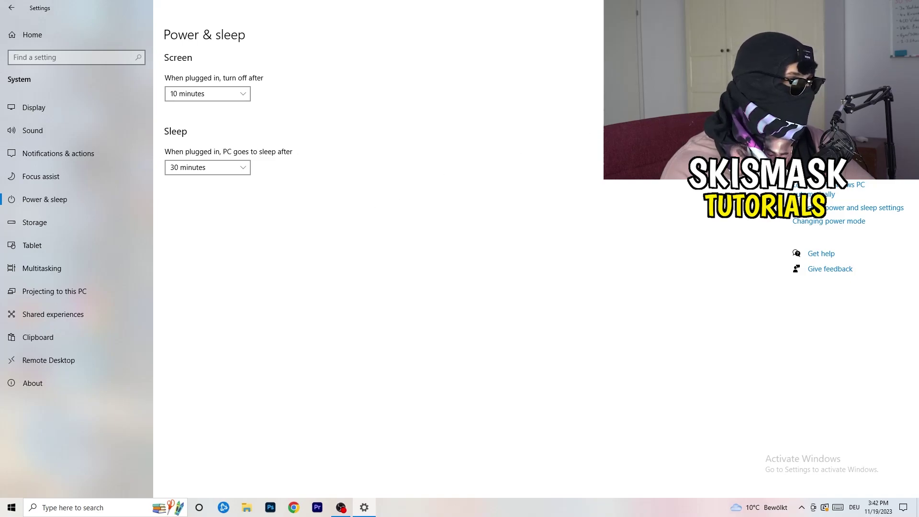
key(alt+F4)
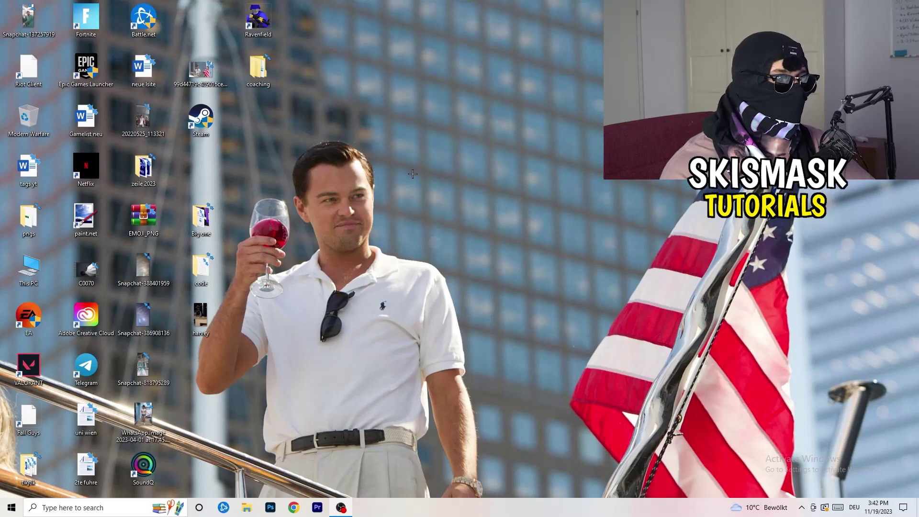
Move the Steam shortcut to an empty area of the desktop and open the compatibility settings in its properties.
drag(201, 119, 488, 169)
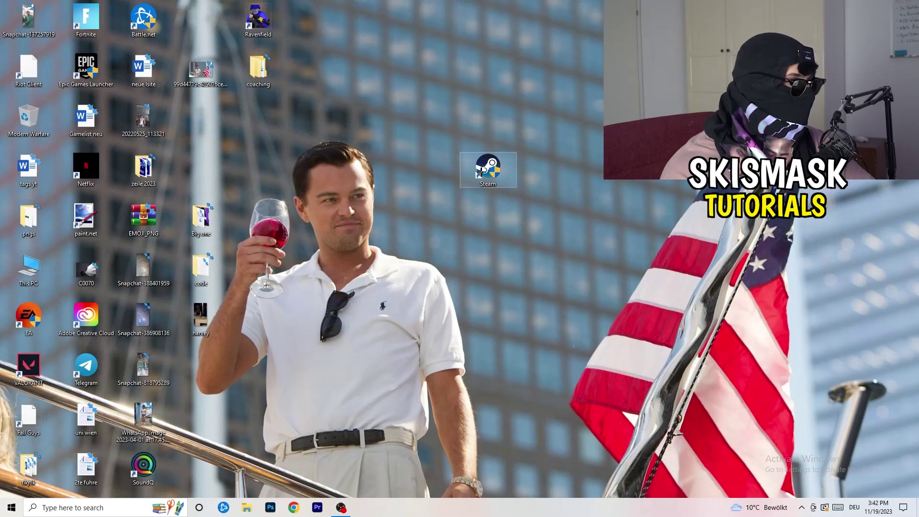
right_click(481, 171)
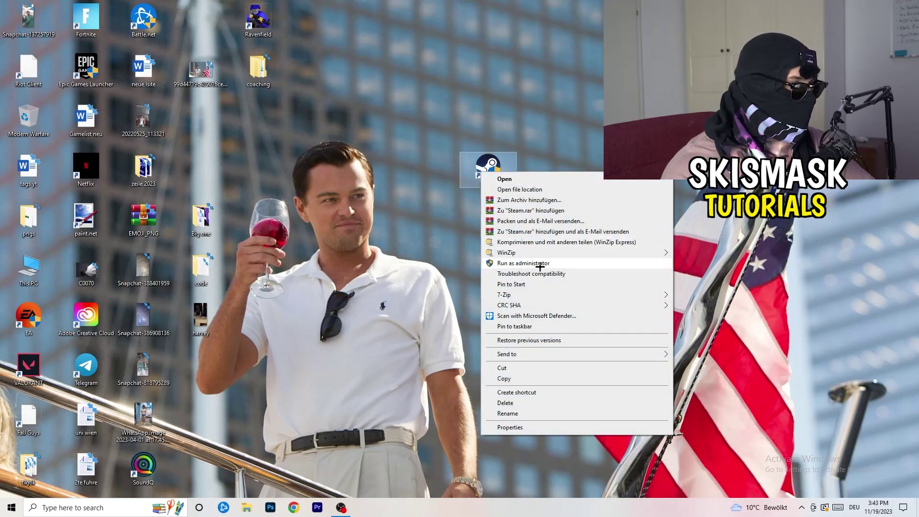
click(510, 428)
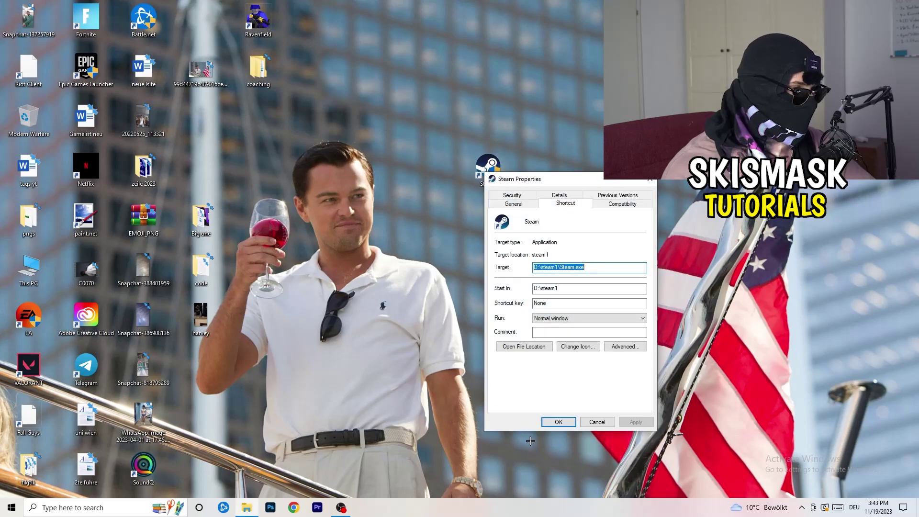
drag(538, 176, 445, 136)
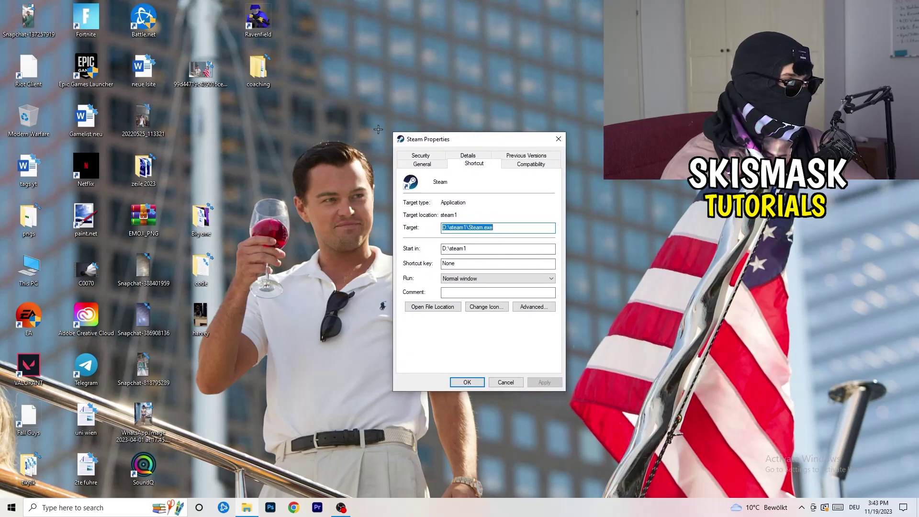
click(540, 165)
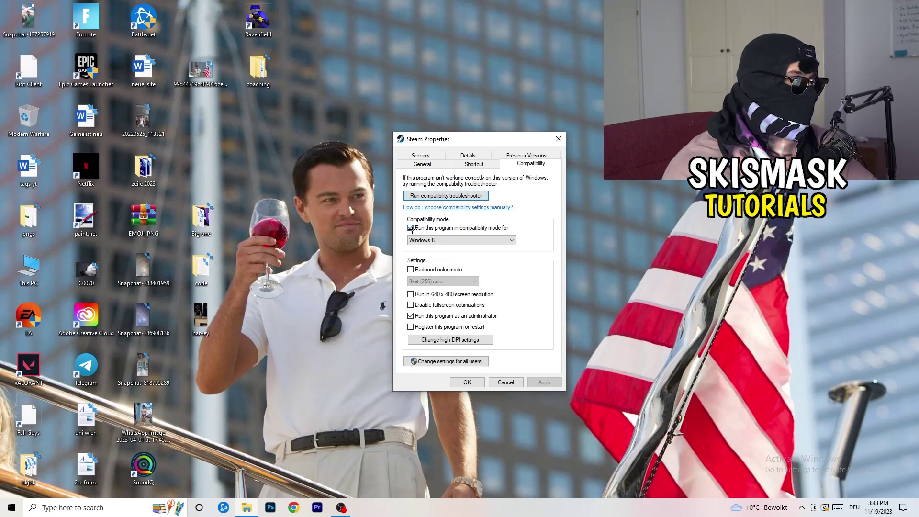
Toggle Steam's compatibility mode off and on again, keep Windows 8 as the compatibility version, and apply the properties.
click(501, 225)
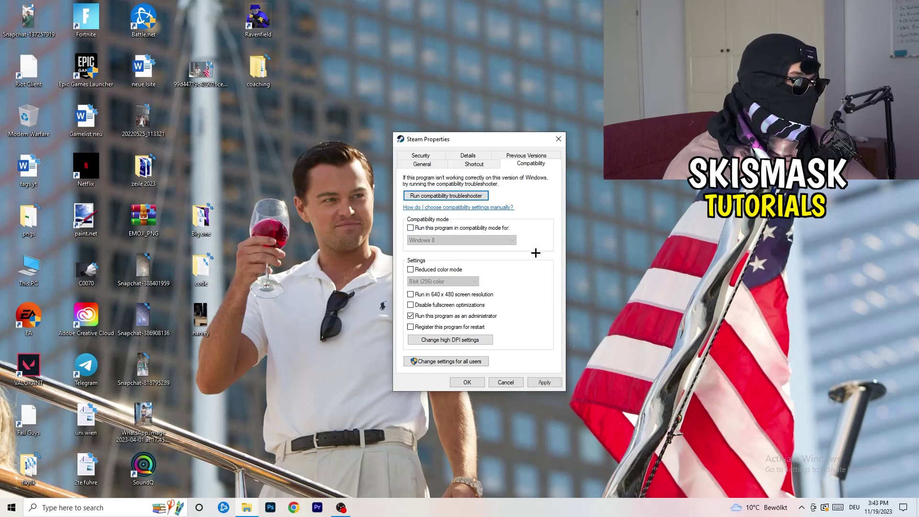
click(419, 229)
click(451, 241)
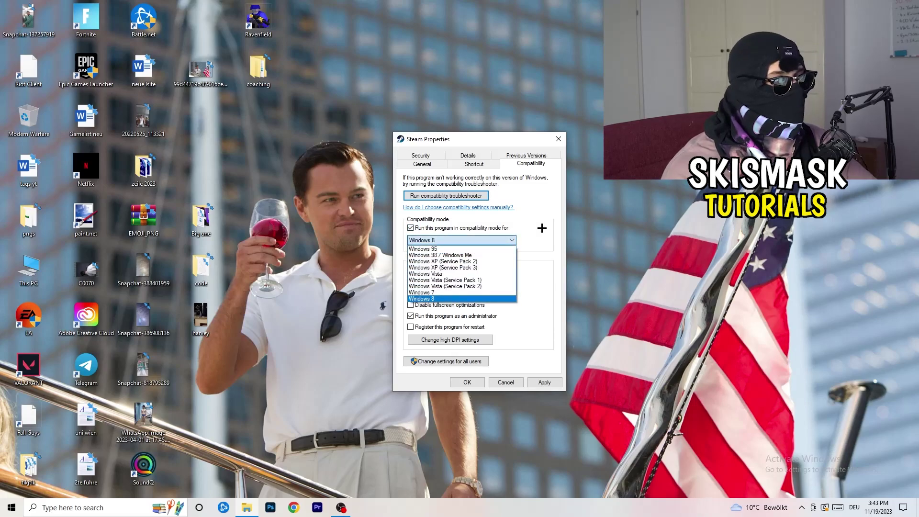
click(474, 292)
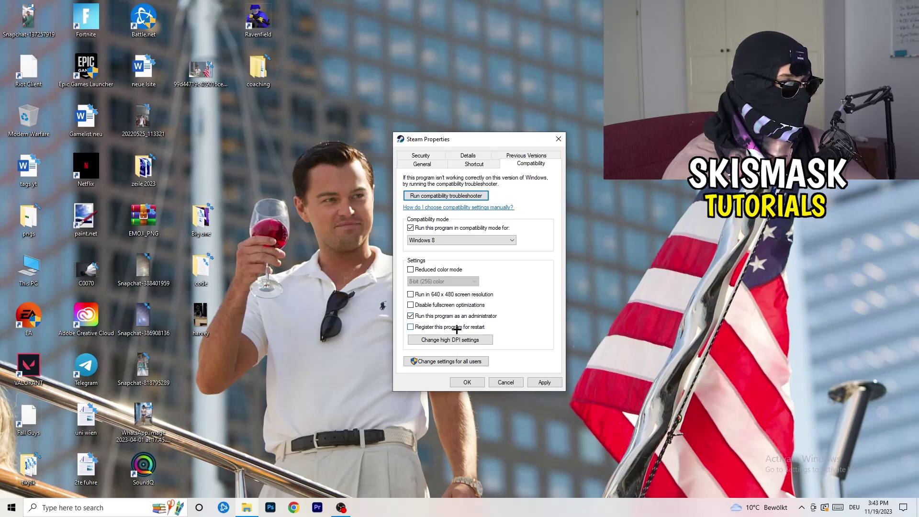
click(544, 382)
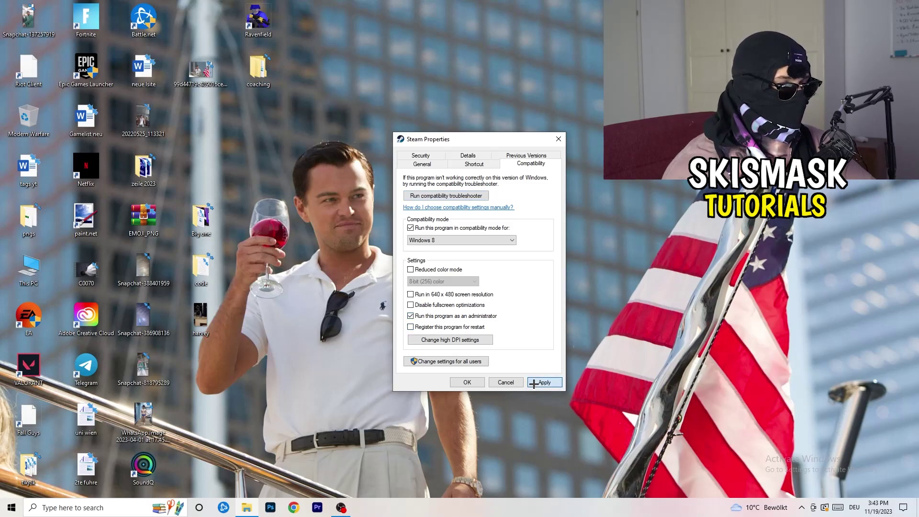
click(468, 382)
Move the Steam shortcut back into its gap in the fourth column of desktop icons, above the Big one folder.
drag(488, 168, 527, 159)
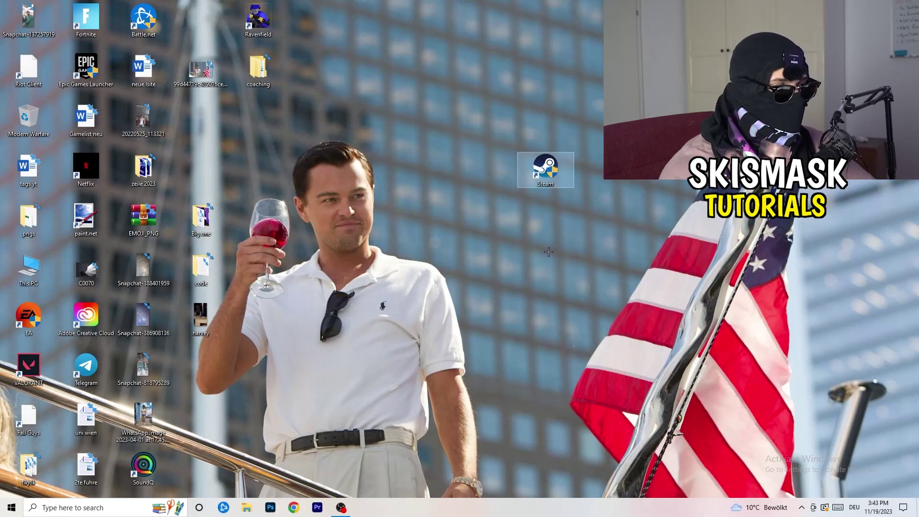
click(552, 271)
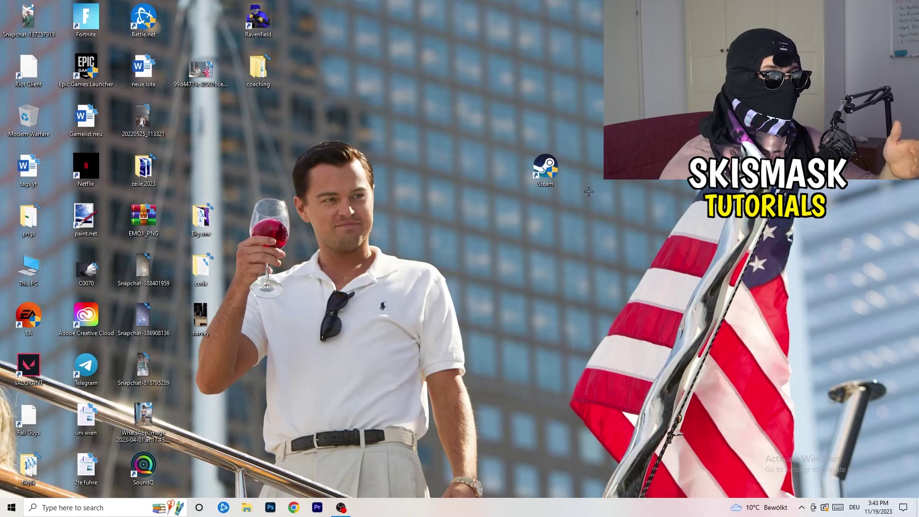
right_click(545, 167)
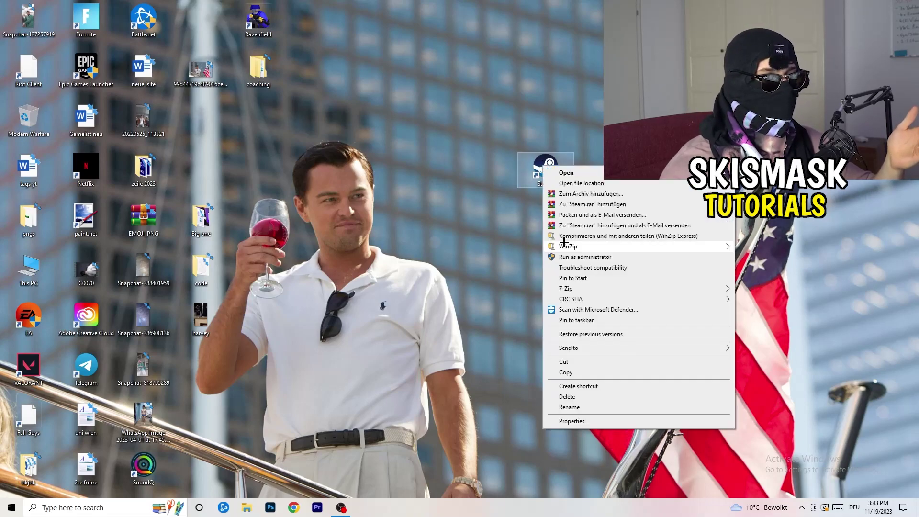
click(435, 203)
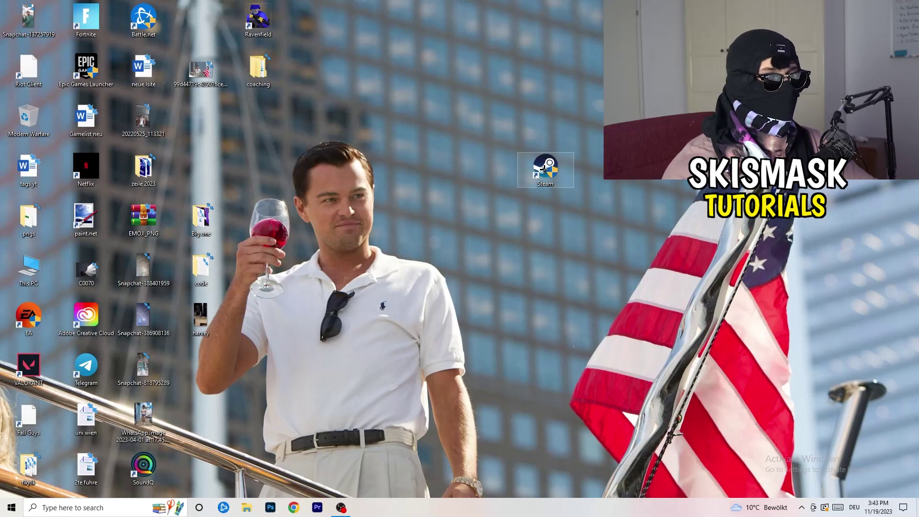
drag(544, 168, 200, 118)
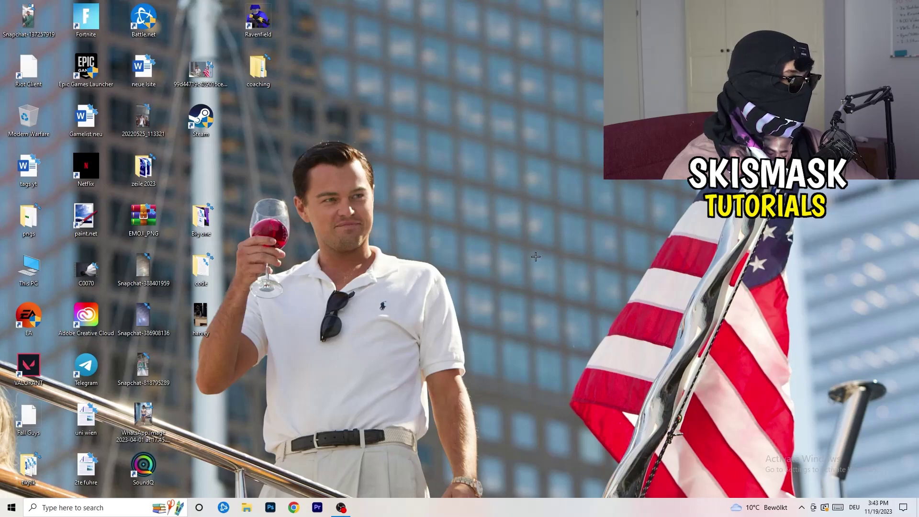
Open the Gaming section of Windows Settings and review the Xbox Game Bar, Captures recording and Game Mode options.
click(12, 508)
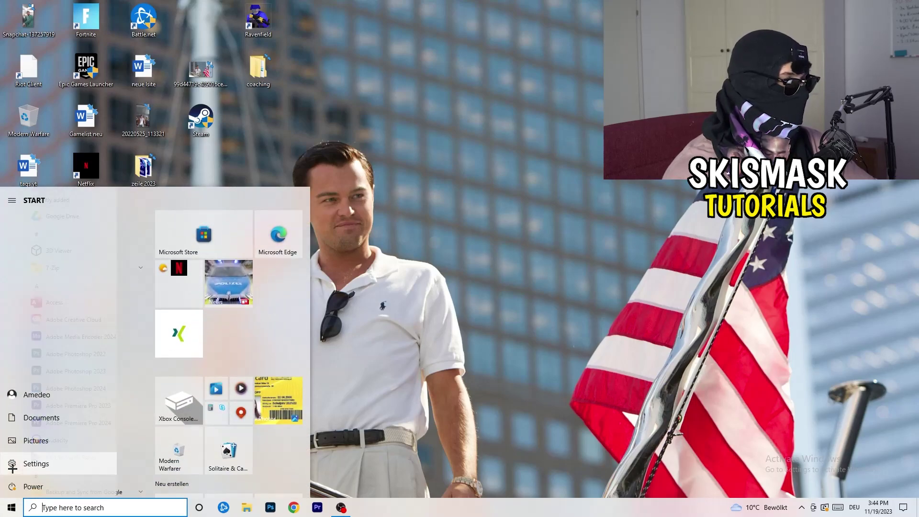
click(13, 464)
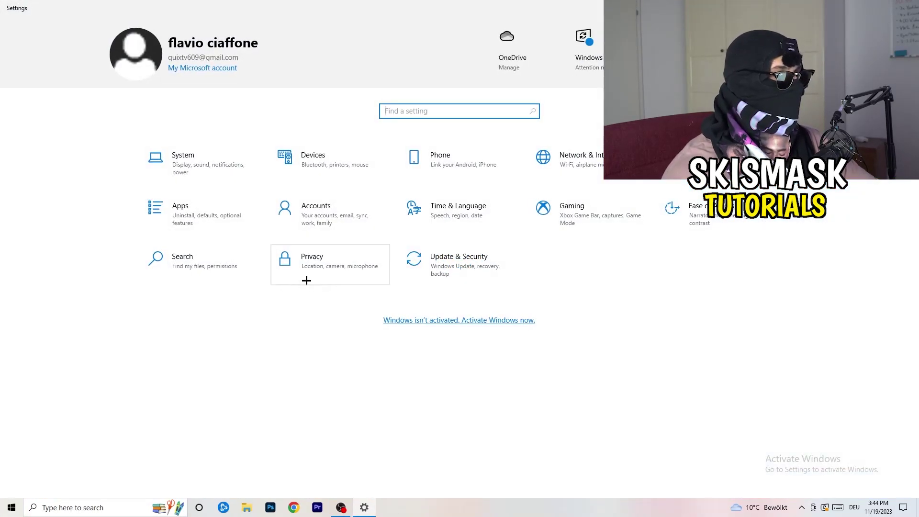
click(541, 209)
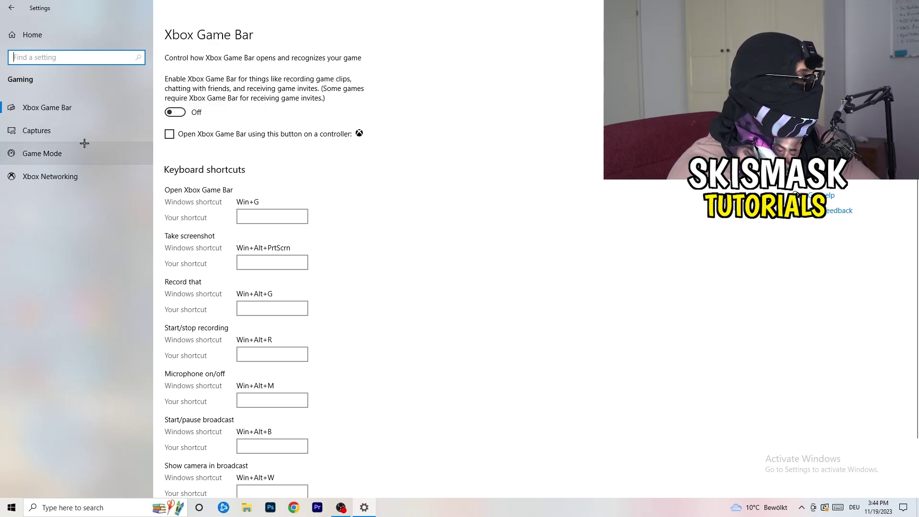
click(36, 130)
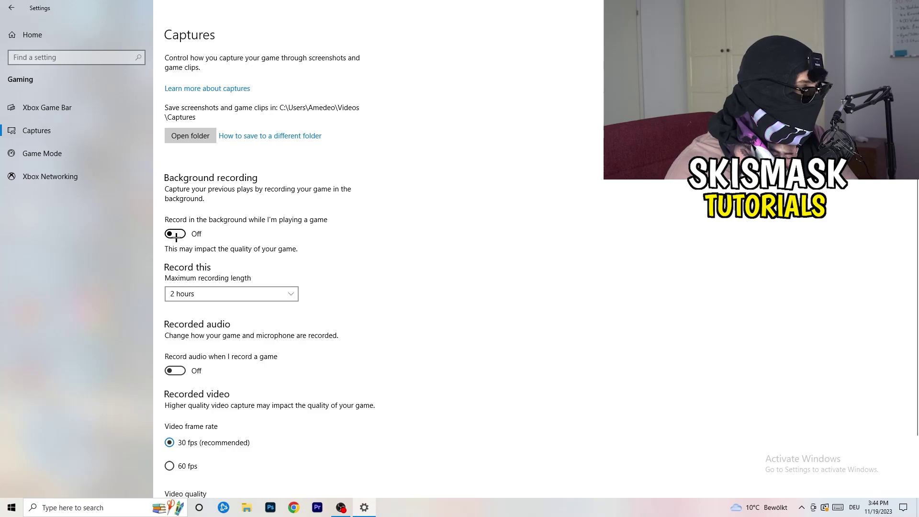
scroll(261, 335, down, 2)
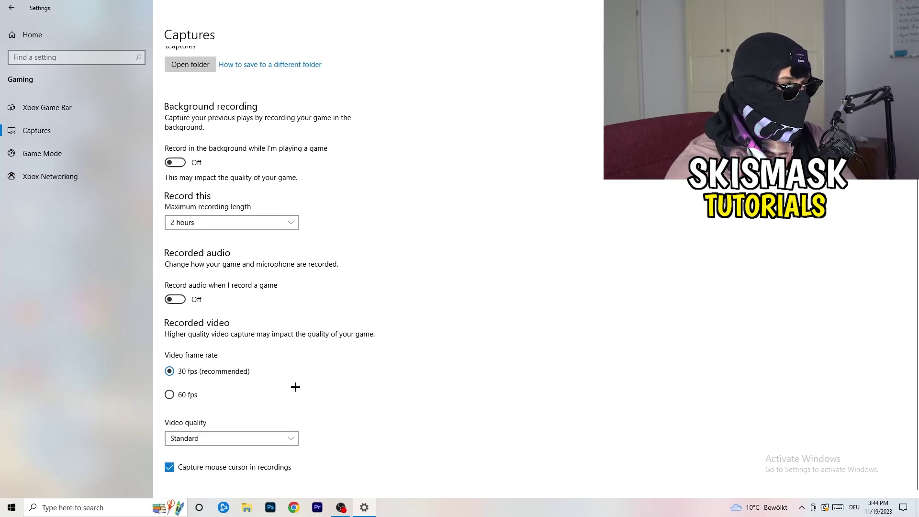
scroll(296, 387, up, 2)
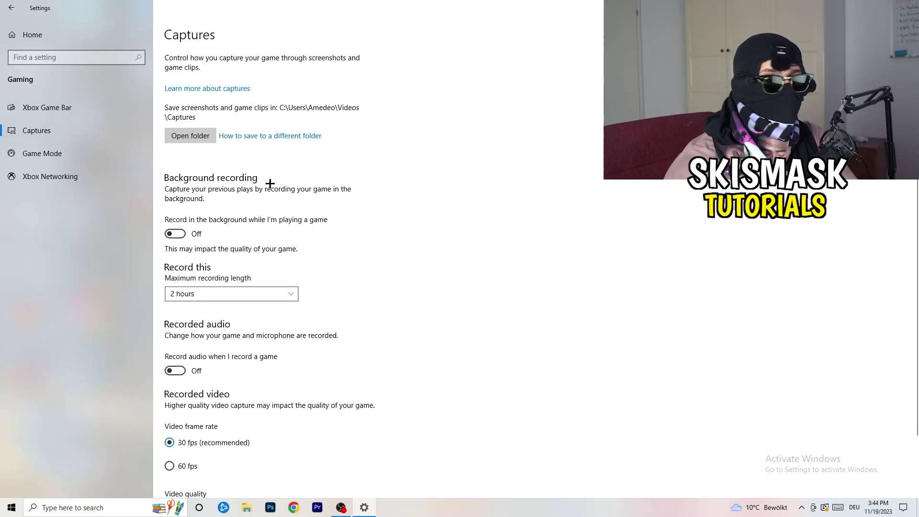
click(41, 153)
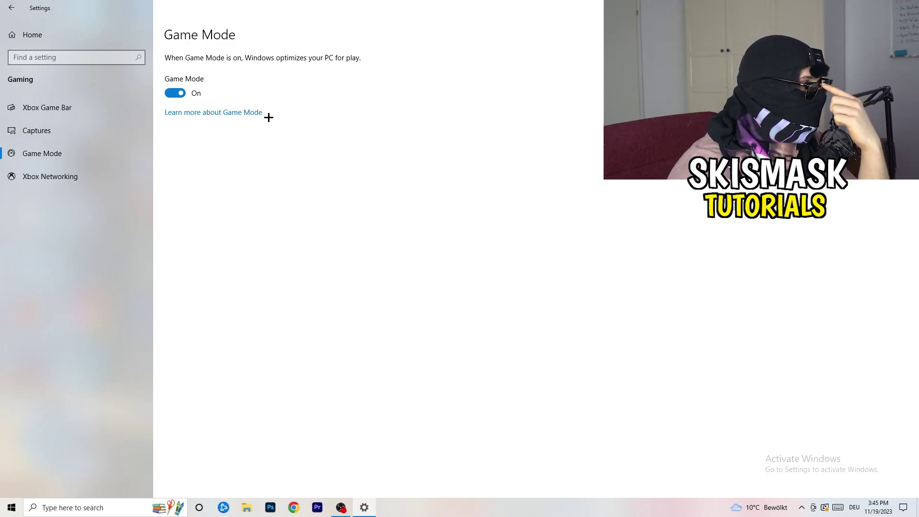
Leave the Gaming settings, check the Windows Update page under Update & Security, and close Settings.
click(10, 6)
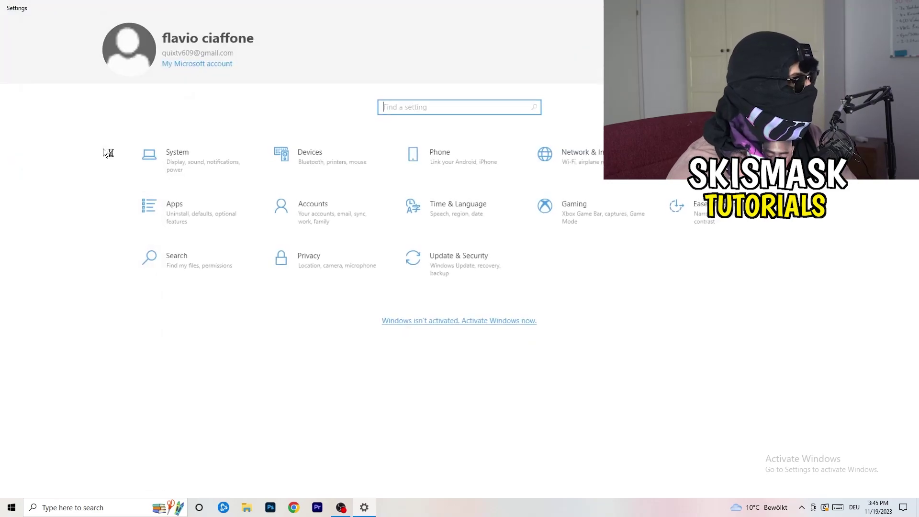
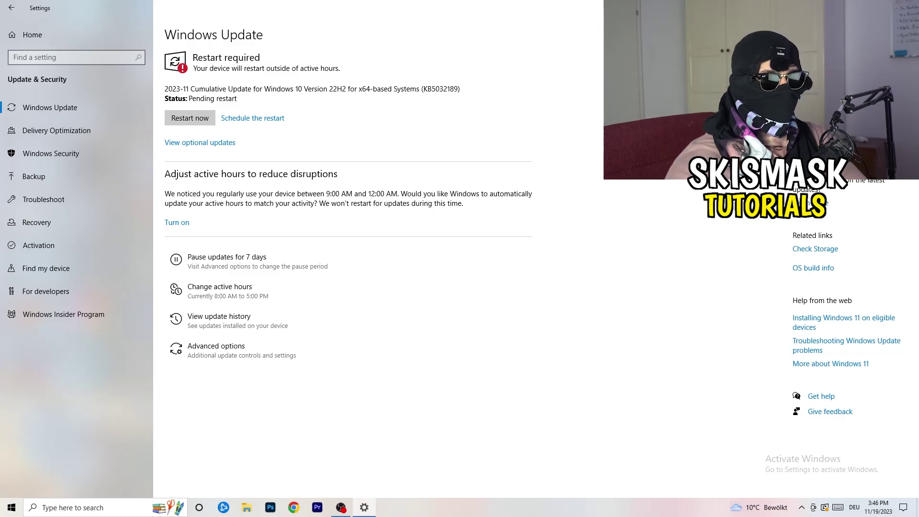
click(907, 7)
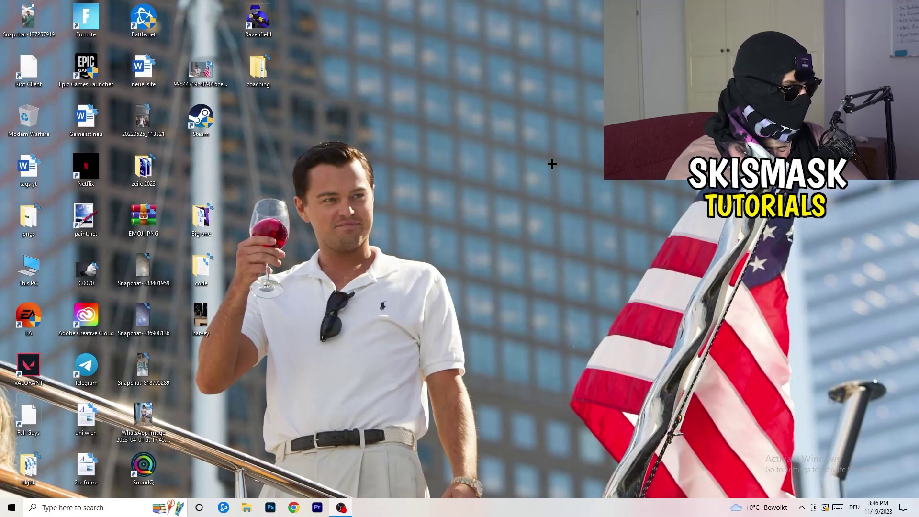